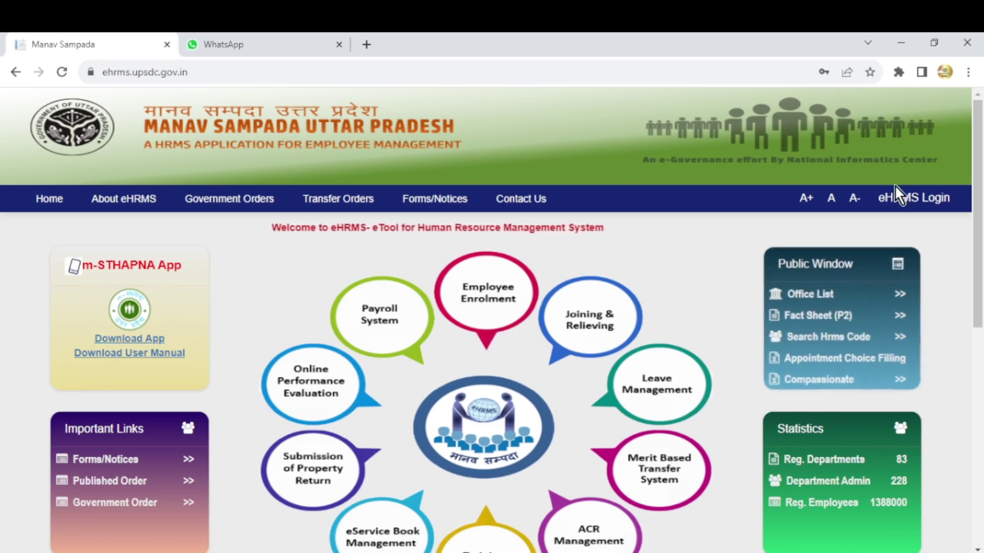
Log in to eHRMS under ALL OTHER DEPARTMENTS with the saved credentials, entering the displayed captcha text.
click(903, 199)
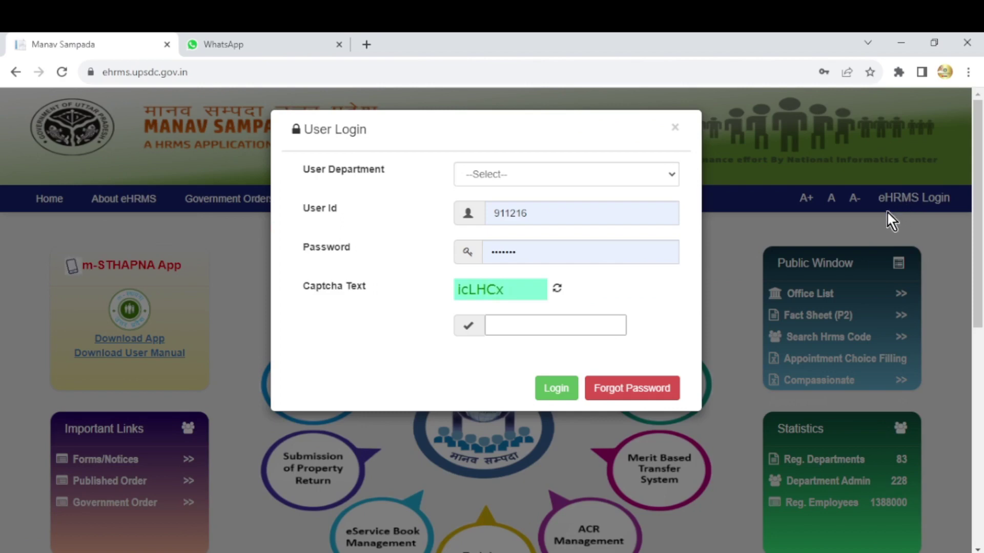
click(531, 177)
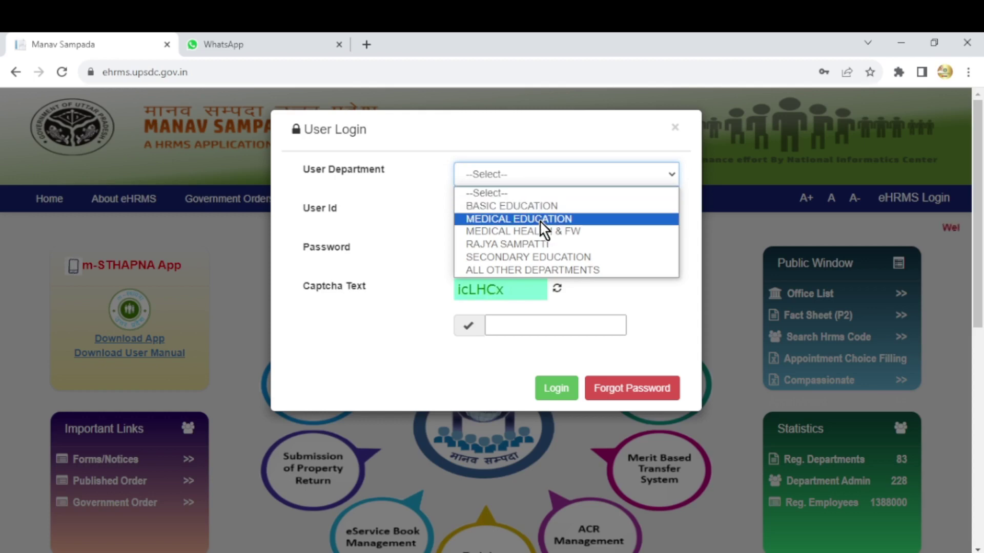
click(541, 272)
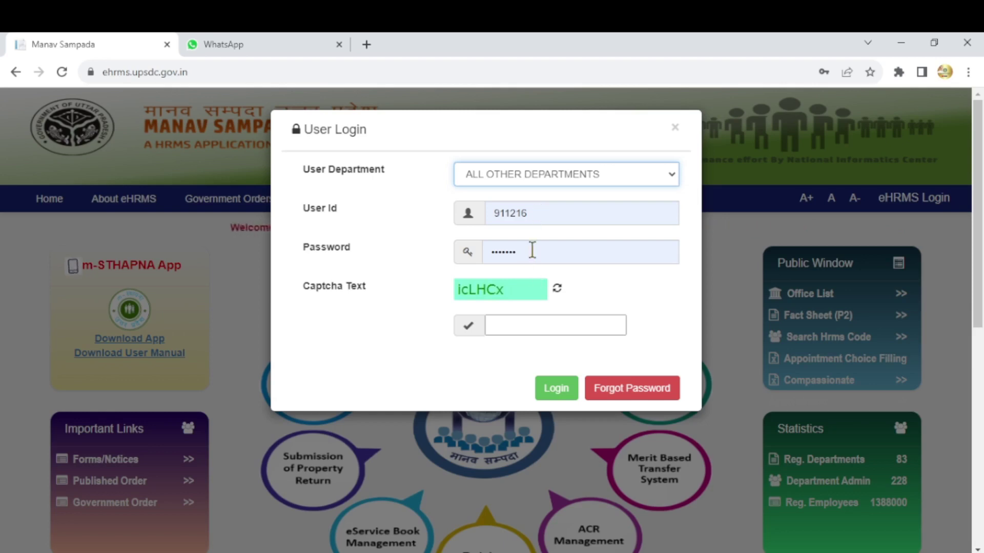
click(507, 323)
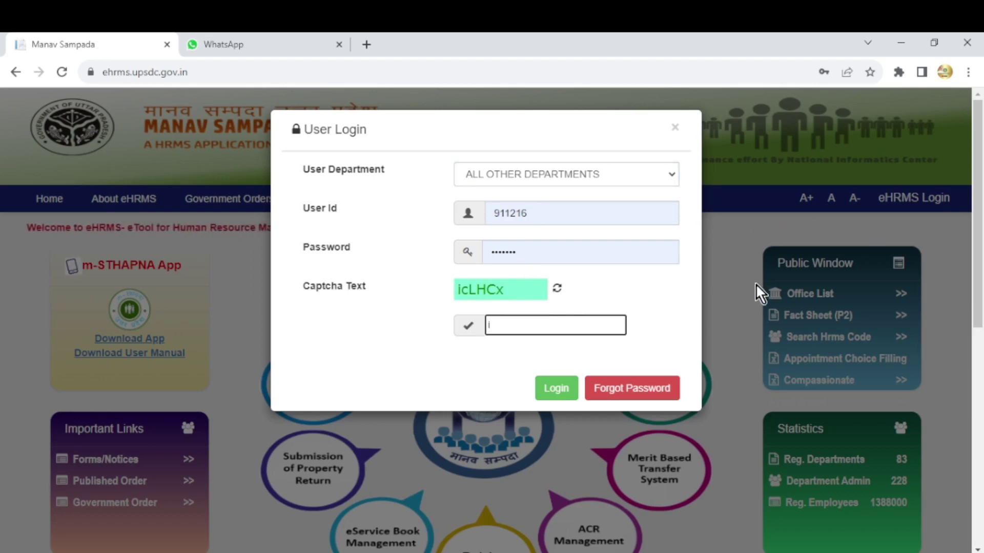
text(icLHCx)
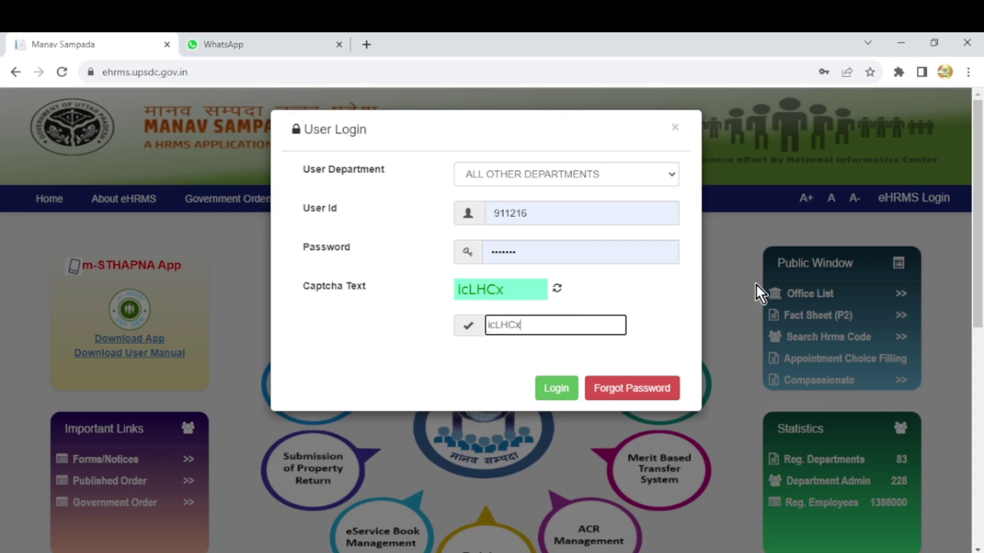
click(553, 395)
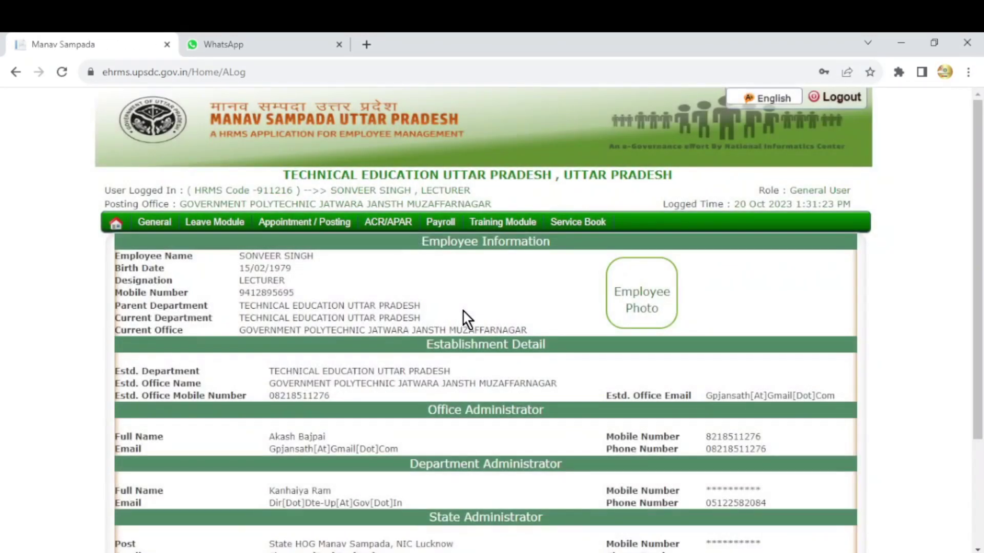
Open the APAR section and bring up the employee's self-appraisal status list.
mouse_move(163, 226)
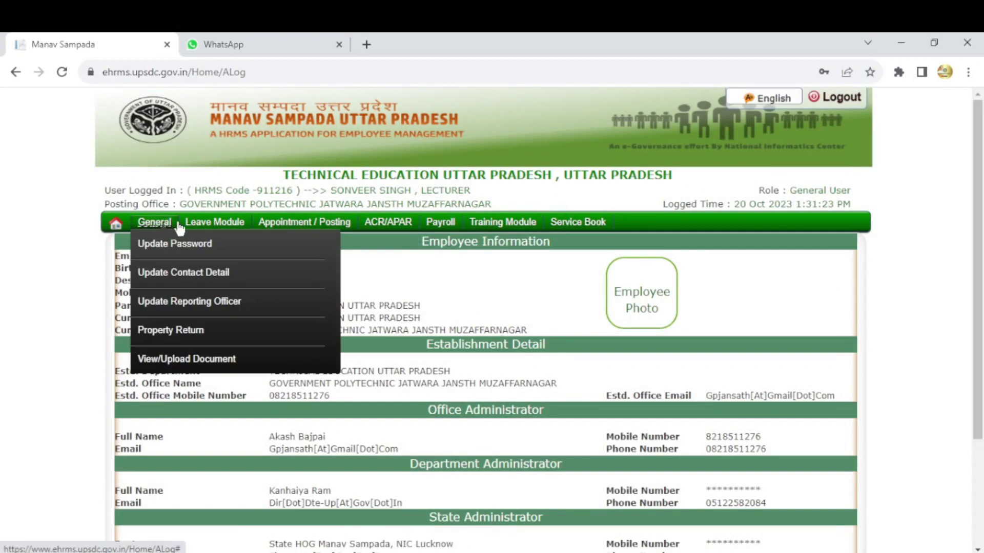
mouse_move(238, 231)
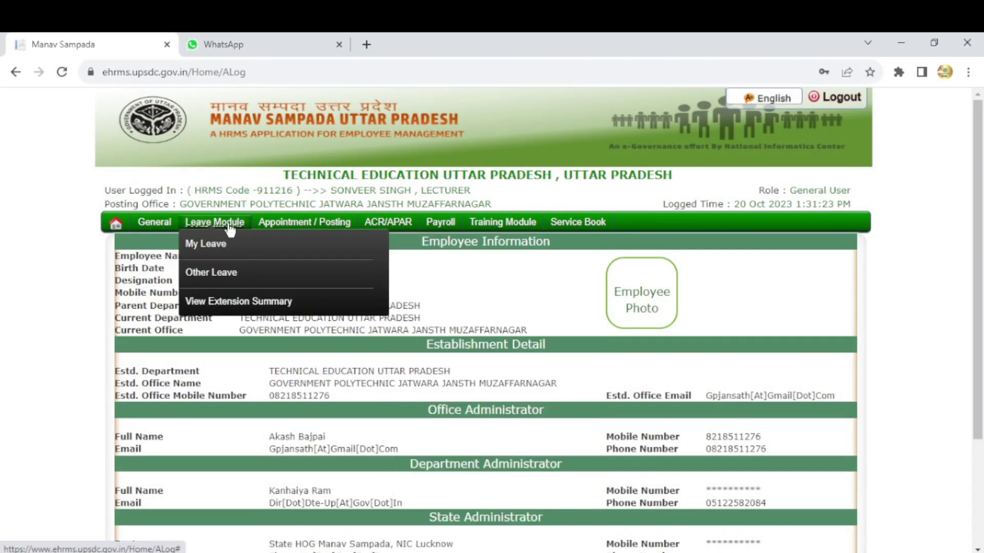
mouse_move(276, 225)
mouse_move(376, 229)
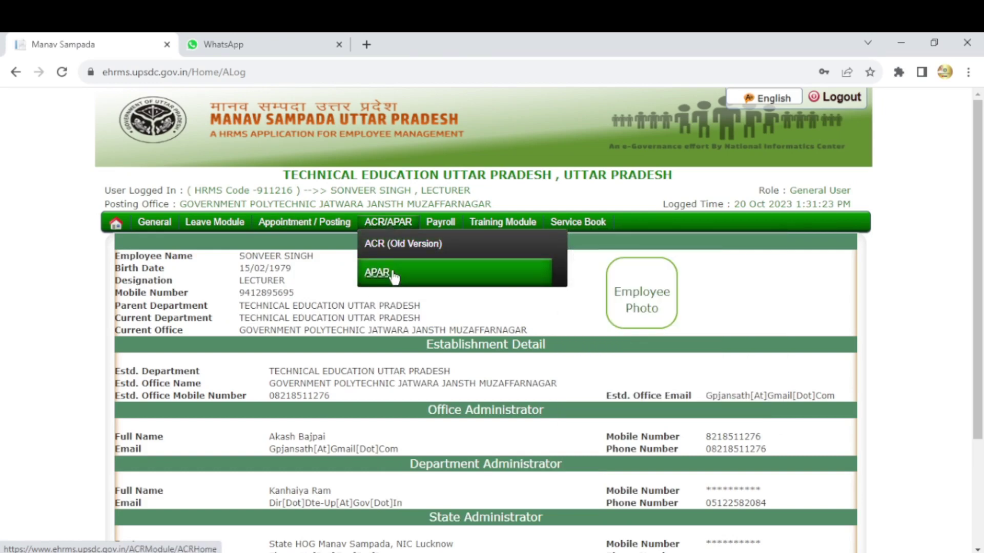
click(392, 275)
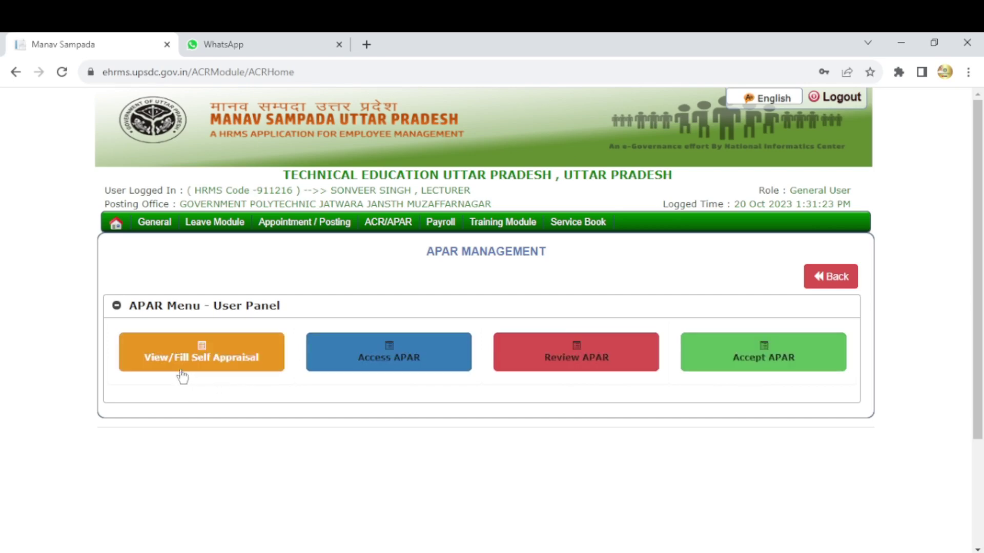
click(207, 356)
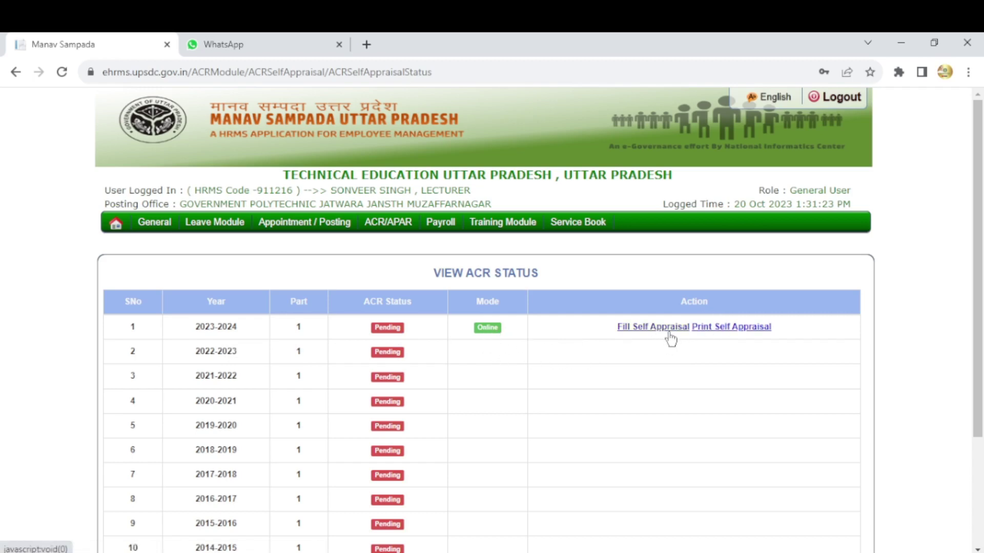
Preview the printable self-appraisal report for 2023-2024, then close it.
click(705, 331)
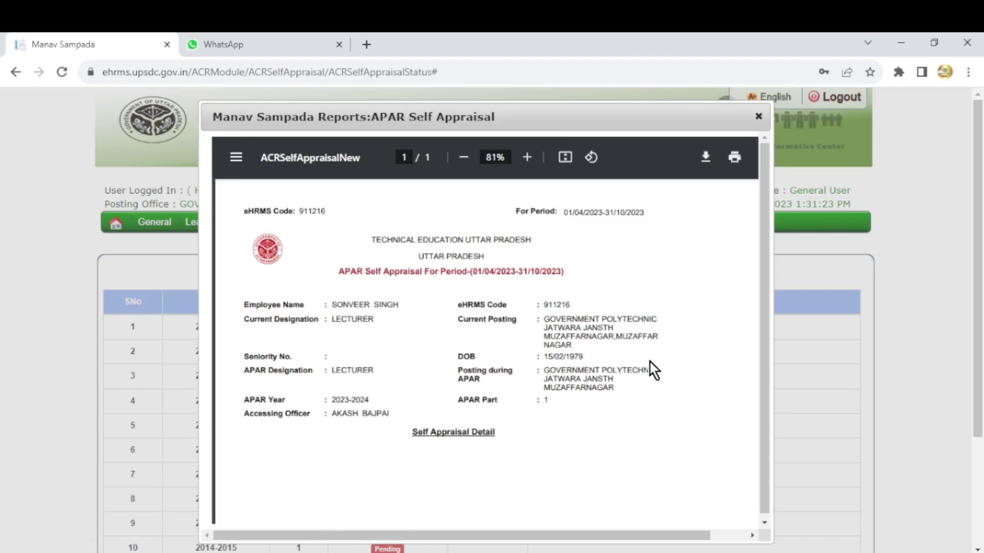
scroll(767, 282, down, 1)
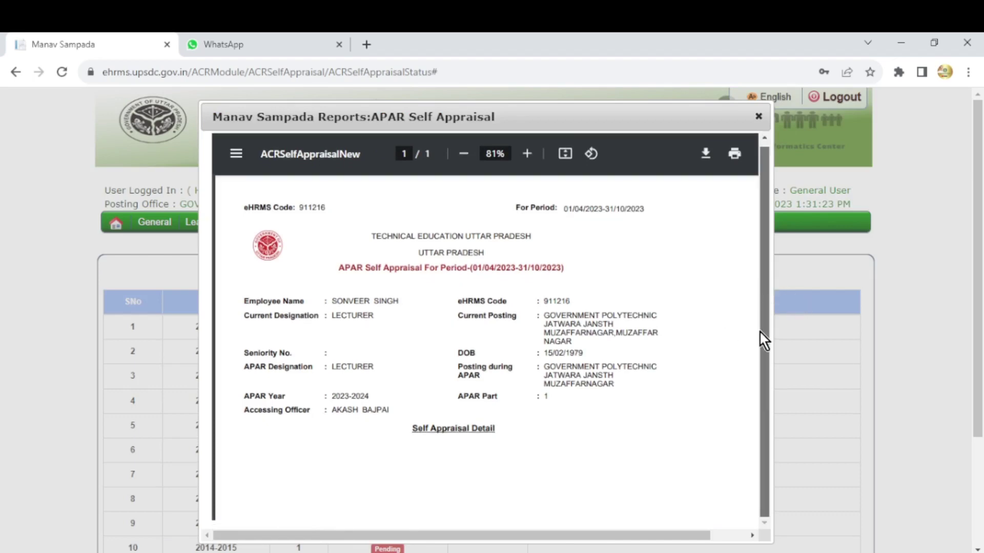
click(758, 117)
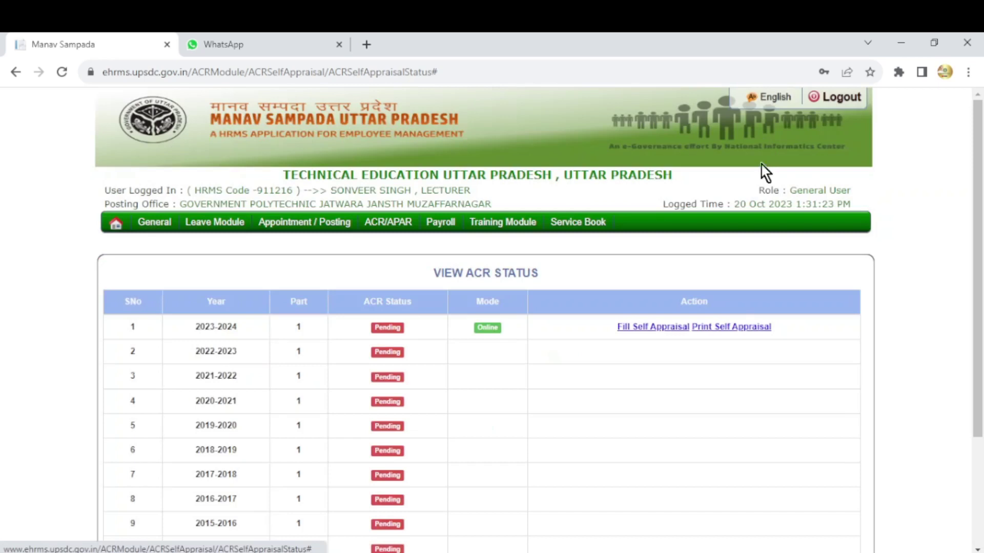
Open the 2023-2024 self-appraisal form for filling and accept the ACR period notice.
click(649, 328)
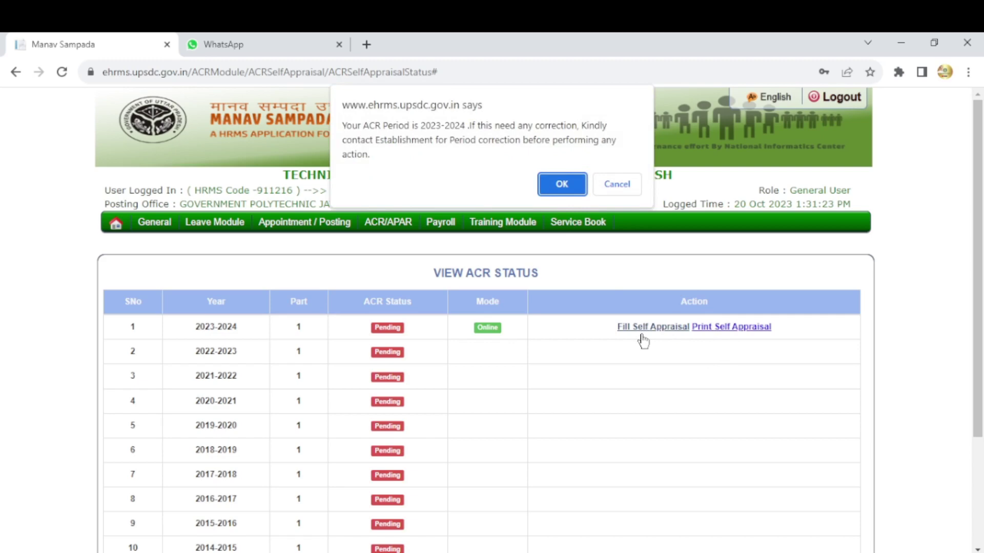
click(563, 184)
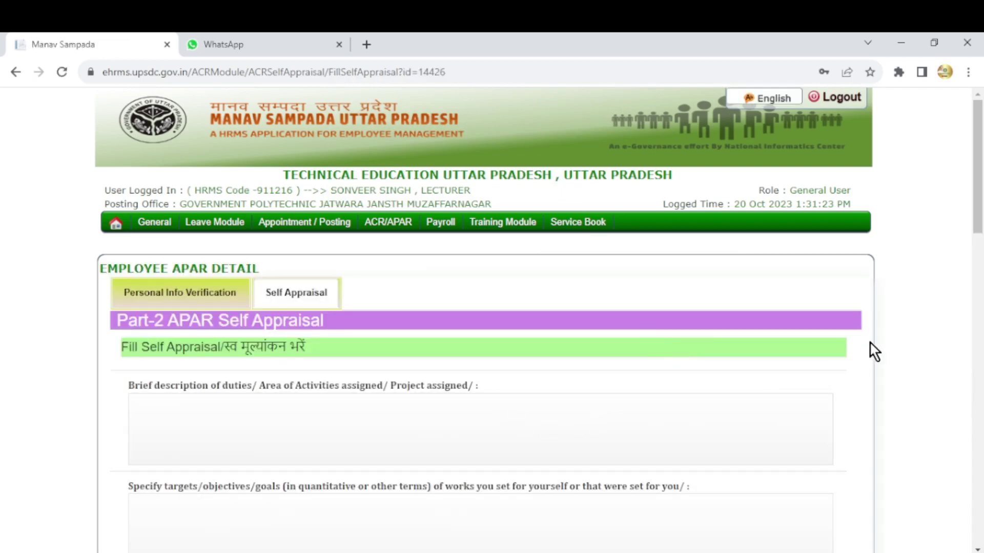
Review the Personal Info Verification details, covering the employee's basic data, reporting officers, qualifications and periods of absence from duty.
mouse_move(979, 213)
mouse_down()
mouse_move(979, 275)
mouse_move(981, 230)
mouse_up()
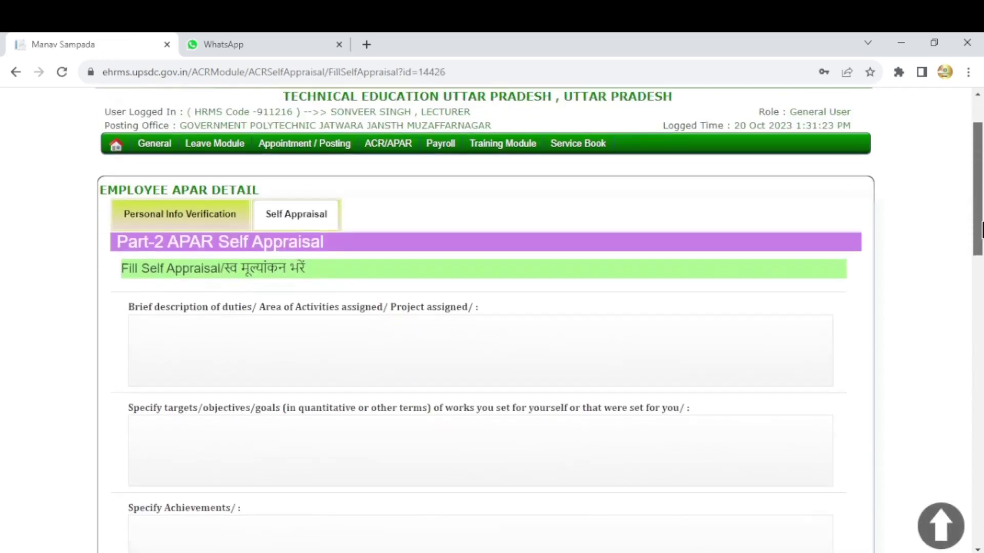
click(202, 220)
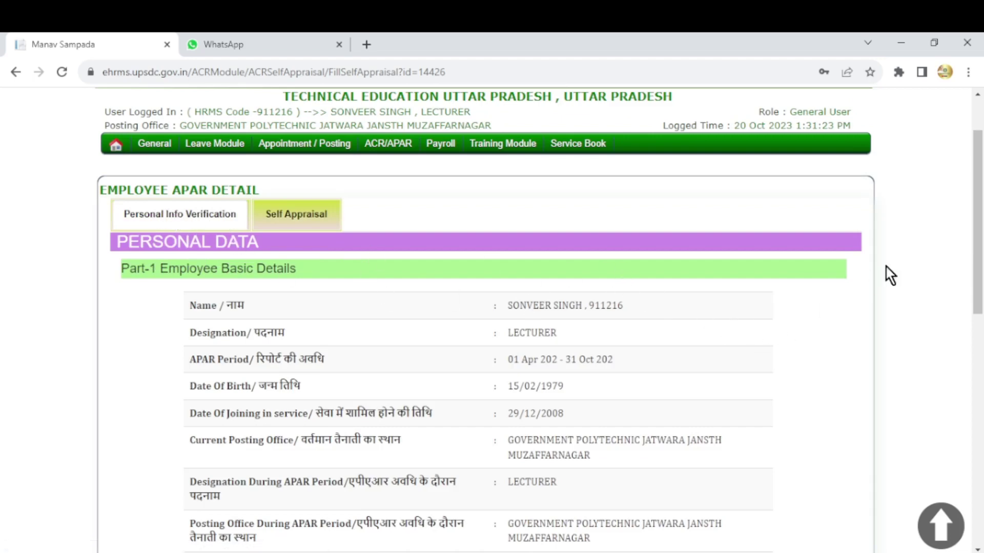
drag(976, 250, 979, 289)
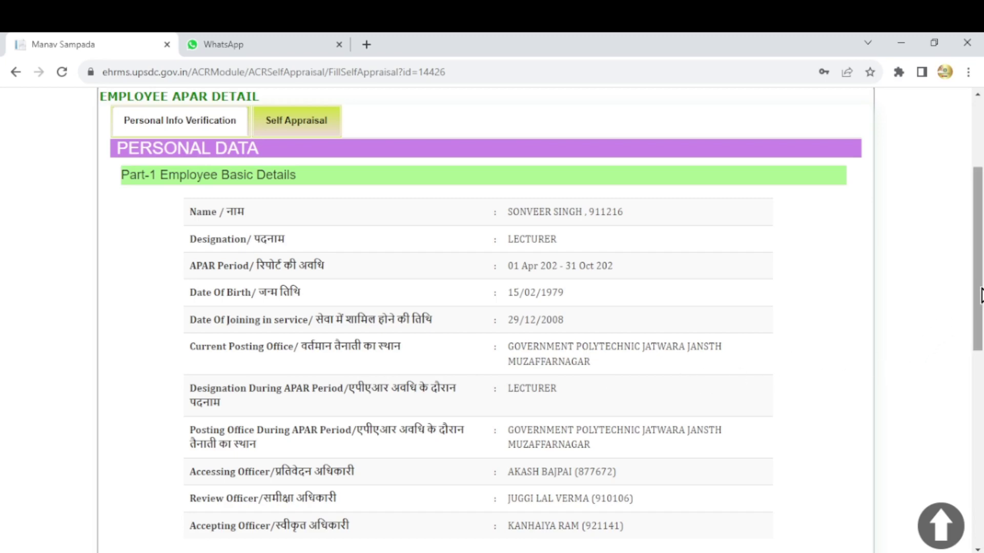
scroll(981, 307, down, 1)
drag(981, 311, 974, 348)
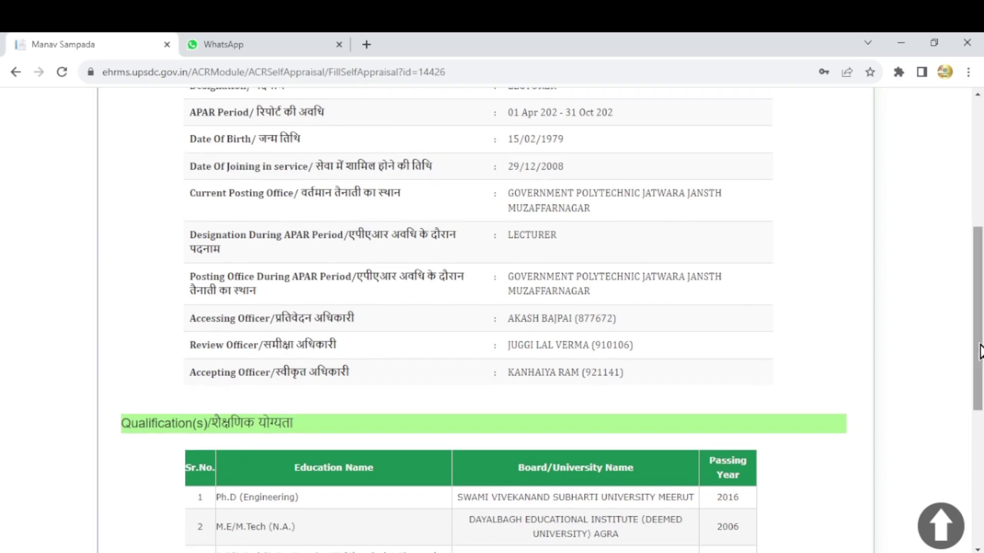
drag(978, 351, 979, 455)
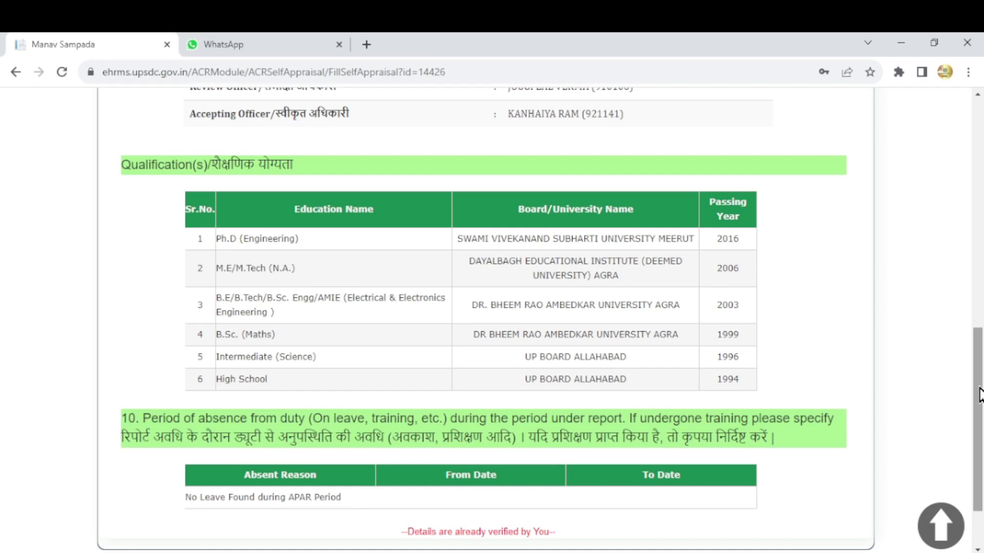
drag(979, 395, 981, 431)
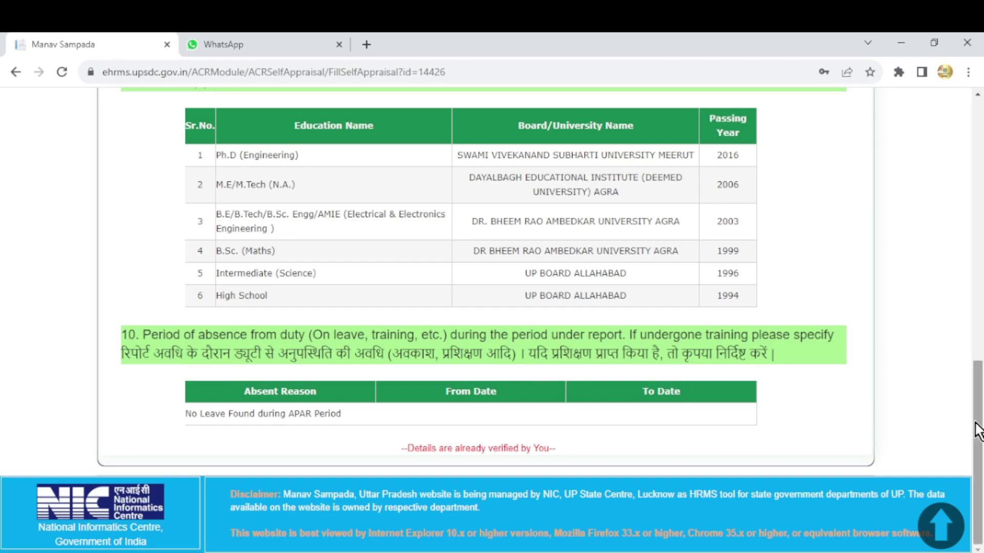
mouse_move(976, 431)
mouse_down()
mouse_move(981, 241)
mouse_move(979, 420)
mouse_up()
drag(981, 404, 981, 164)
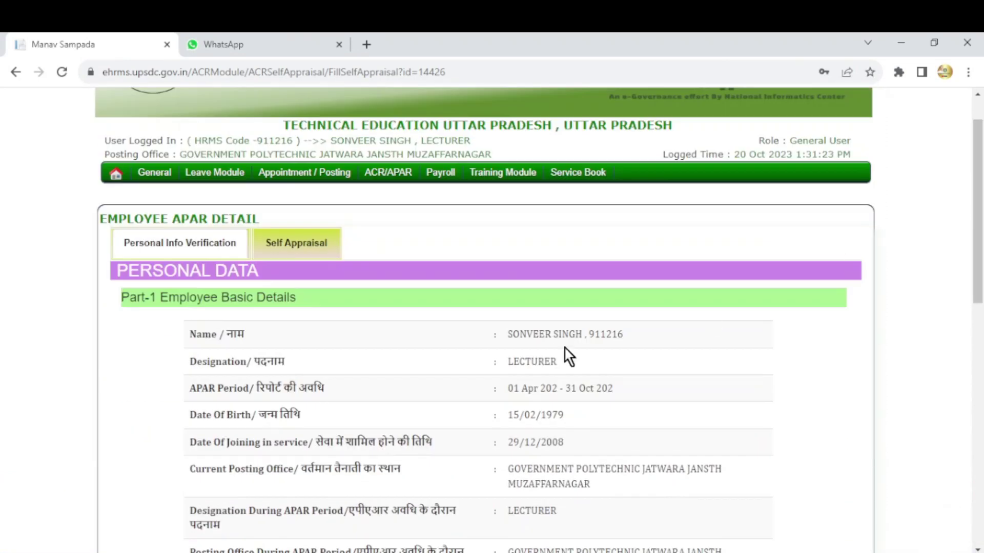
Examine the Part-2 Self Appraisal form from the duties description through the exam results, file upload, draft saving and submission options.
click(300, 246)
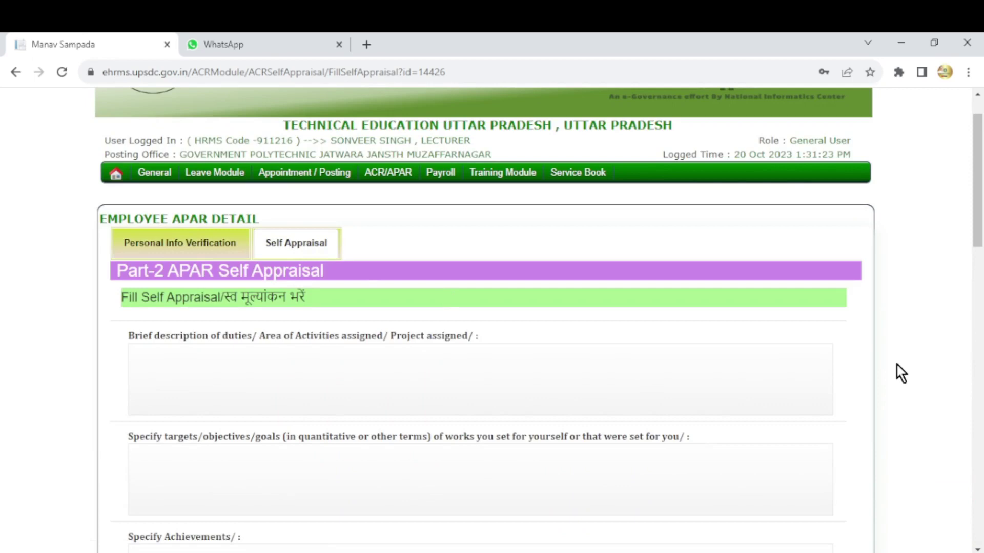
drag(979, 224, 980, 249)
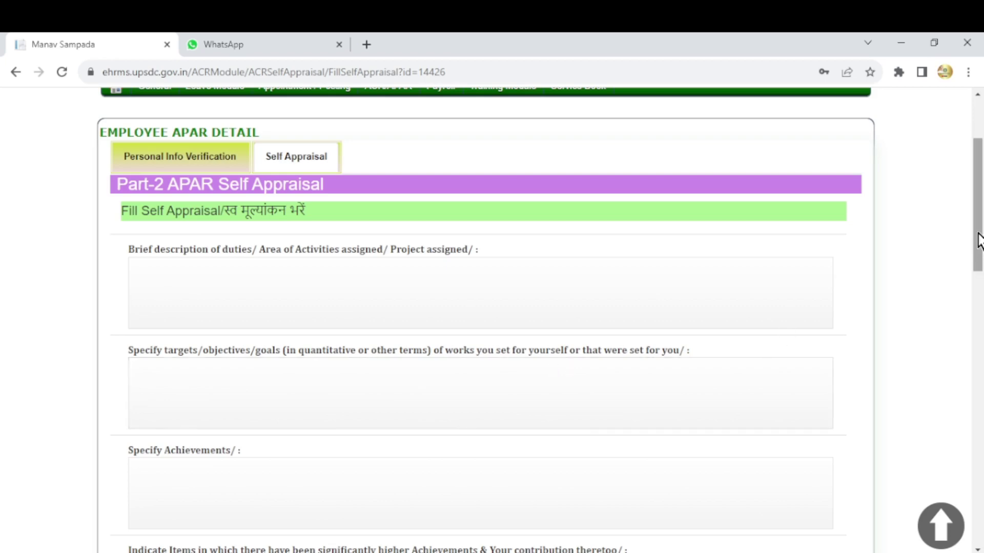
drag(977, 238, 977, 285)
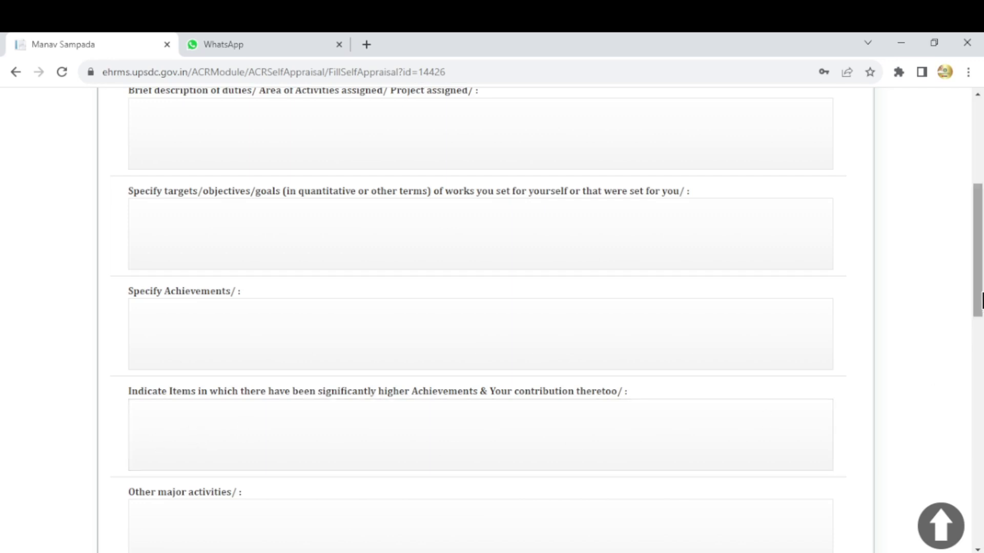
drag(982, 296, 983, 366)
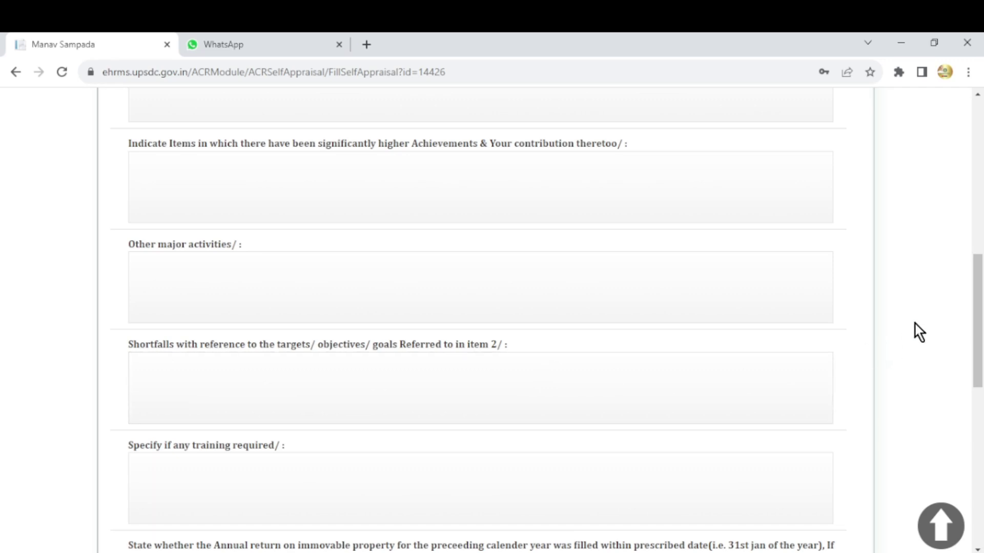
scroll(979, 297, down, 3)
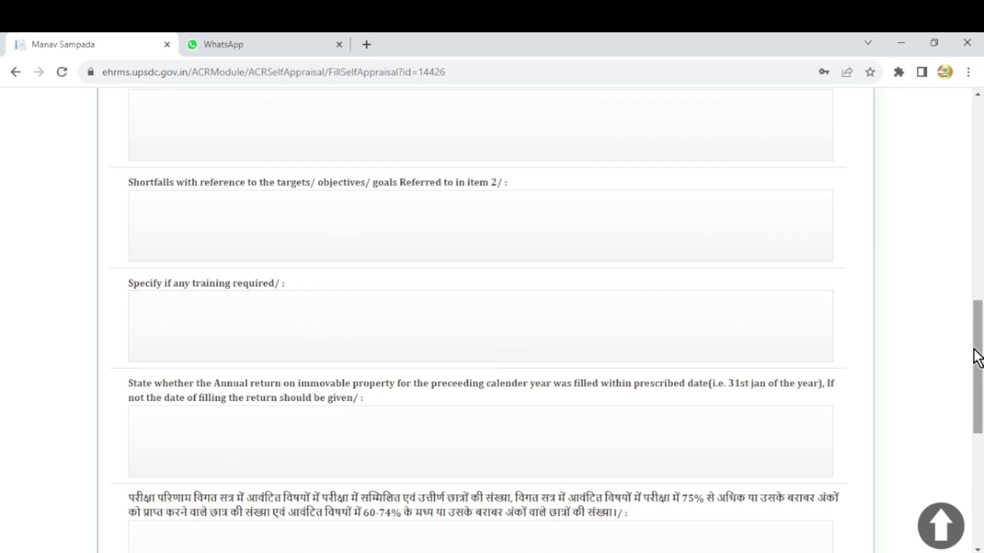
scroll(979, 356, down, 2)
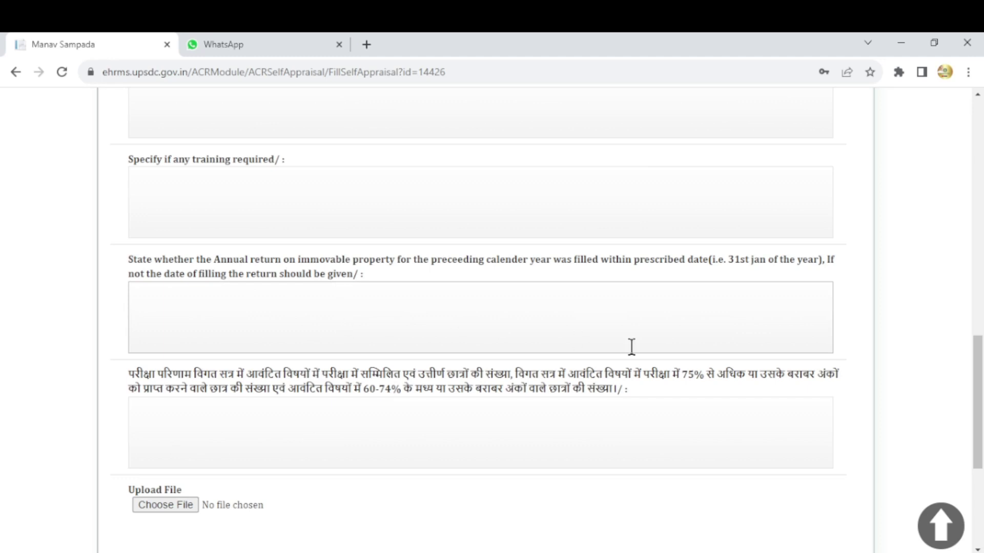
drag(982, 392, 982, 428)
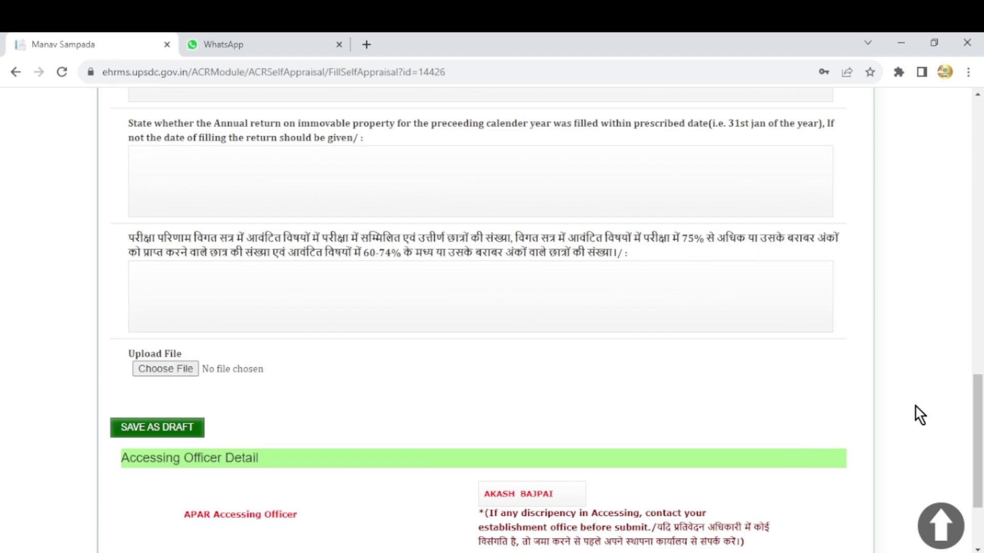
drag(979, 437, 979, 467)
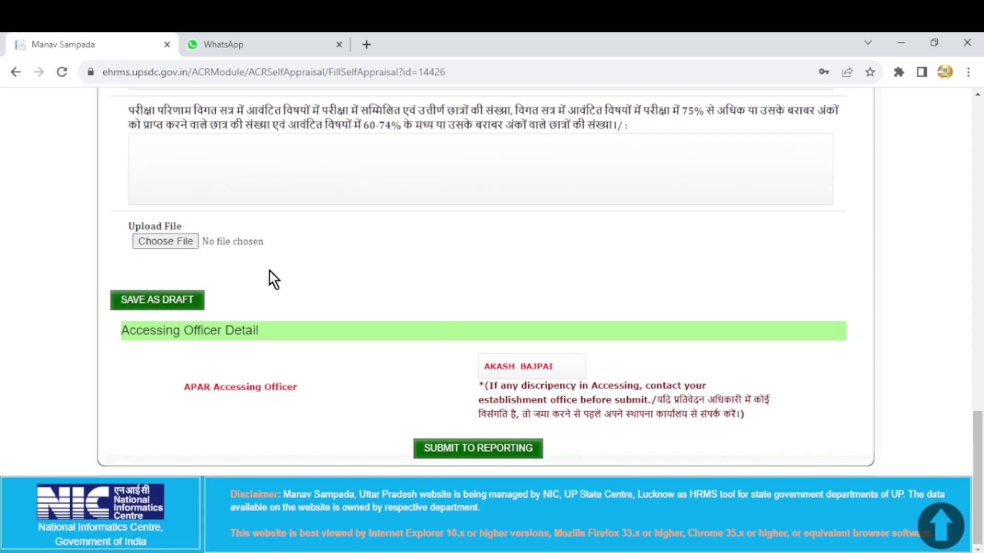